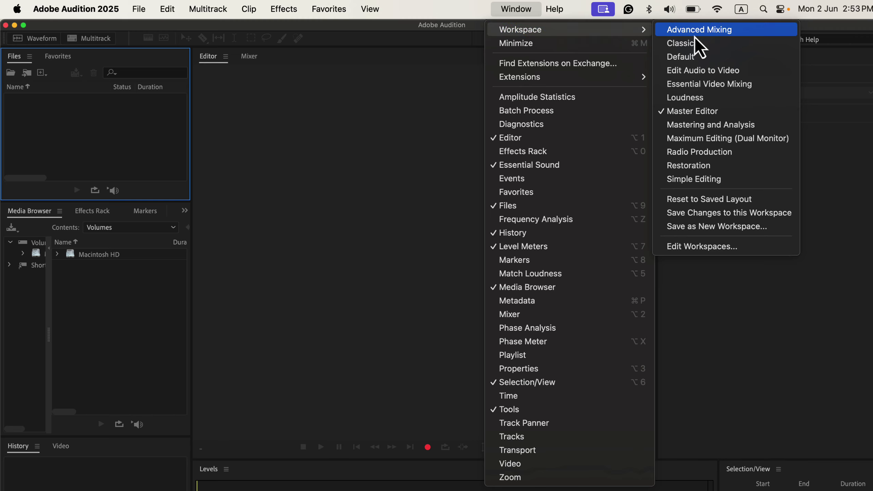
- Try the Classic, Radio Production and Default workspaces, and return to the Master Editor workspace
left_click(692, 46)
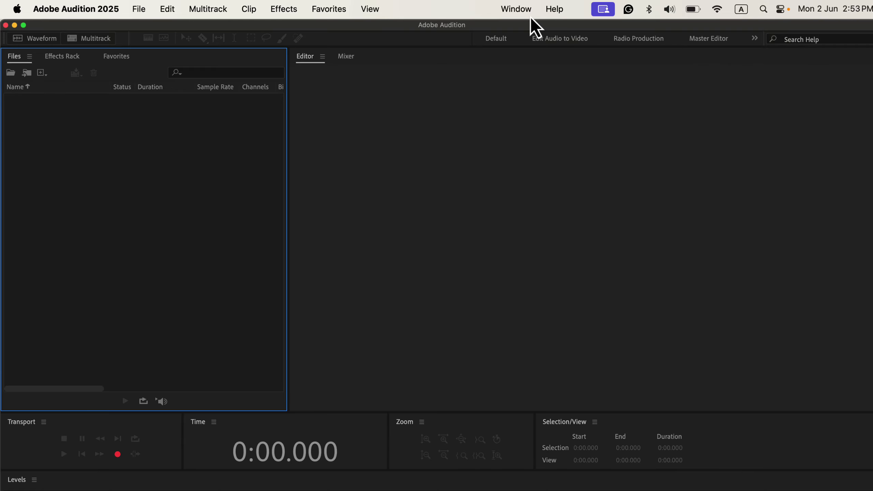
left_click(515, 9)
mouse_move(524, 29)
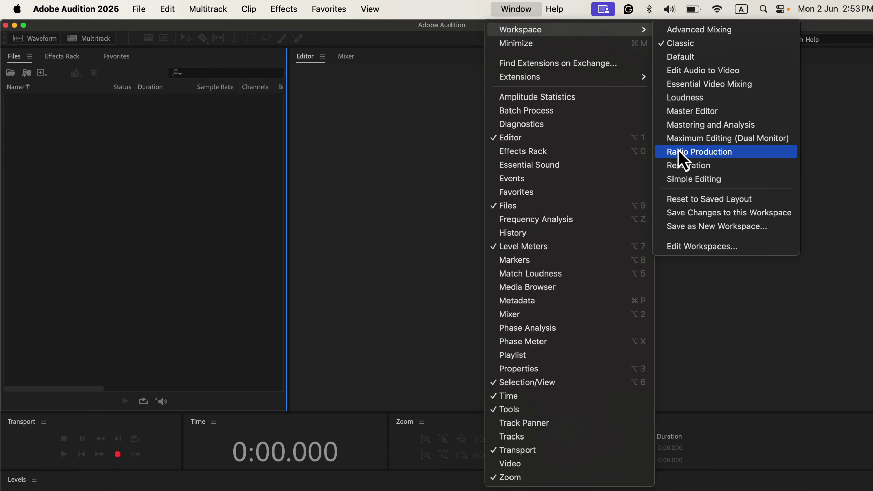
left_click(745, 157)
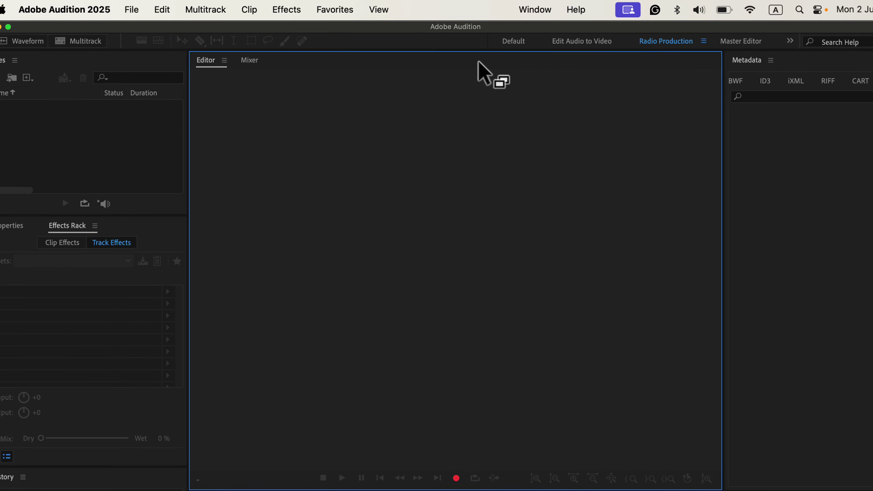
left_click(512, 42)
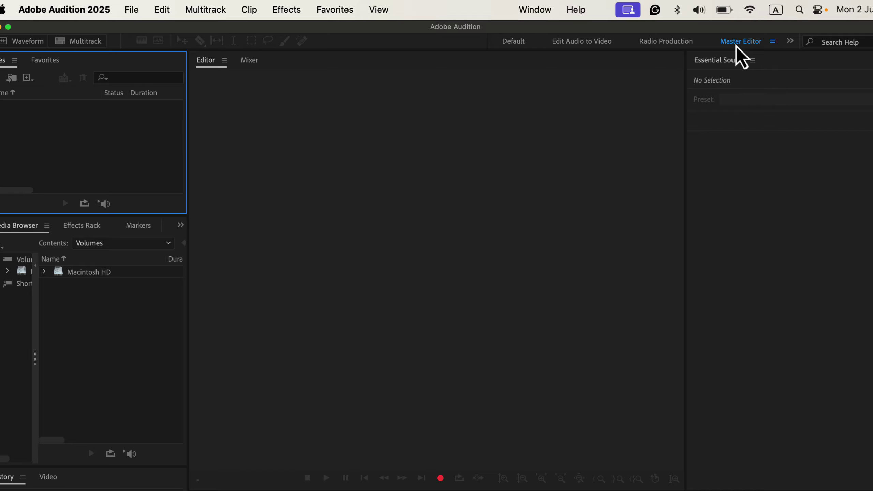
- Open demo recording 1.wav from the Audition samples folder in Finder in the waveform editor and place the playhead at about 0:31
key("cmd+Tab")
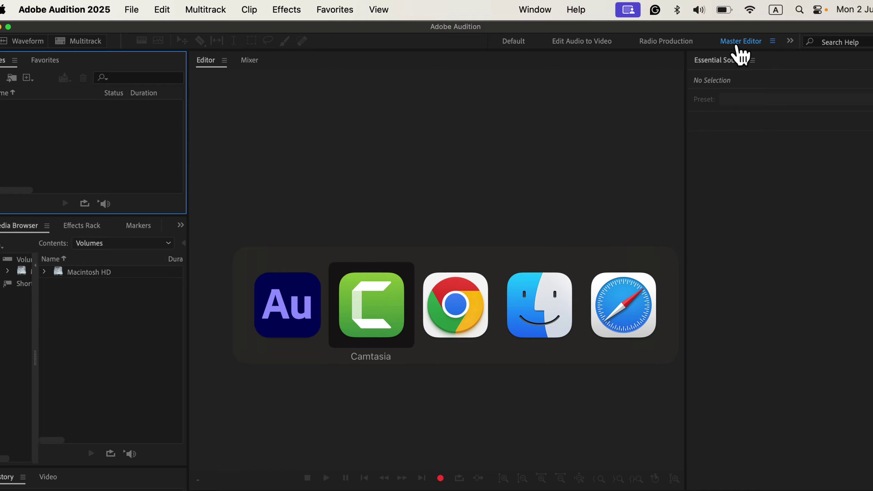
key("super+Tab")
key("super+Tab")
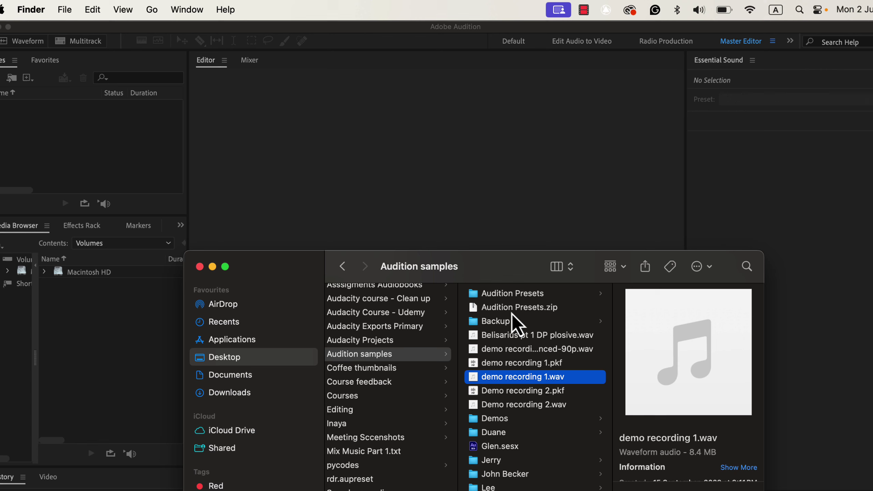
left_click_drag(502, 378, 404, 182)
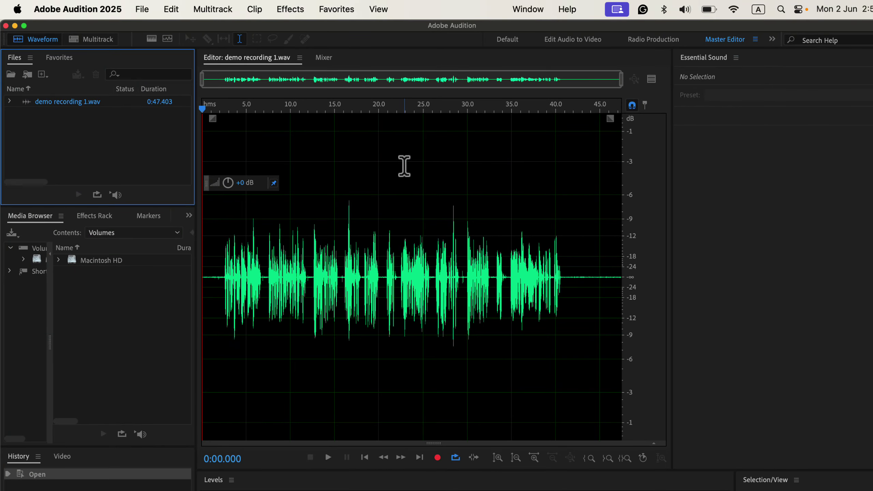
left_click(478, 174)
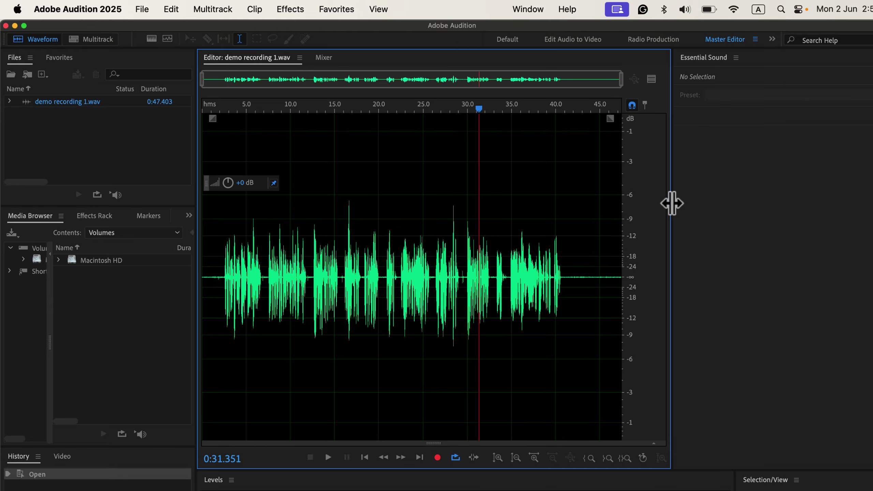
- Widen the Editor panel and close the Essential Sound panel
left_click_drag(670, 207, 809, 210)
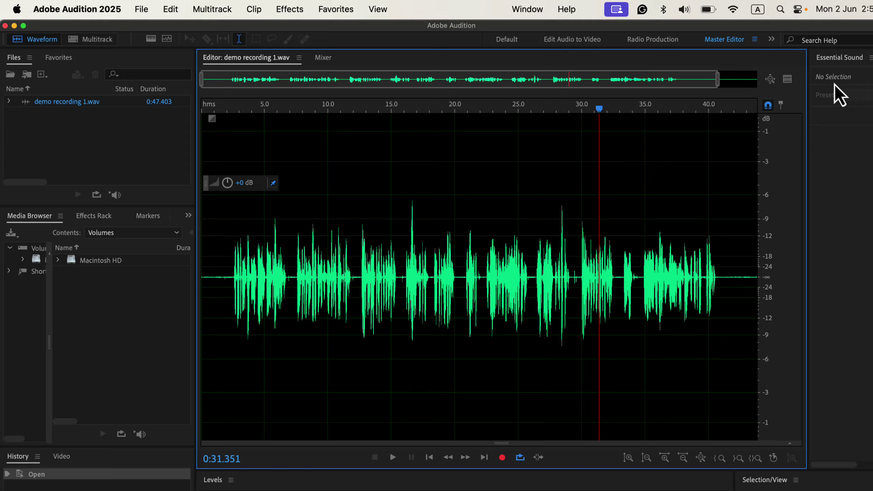
left_click(871, 57)
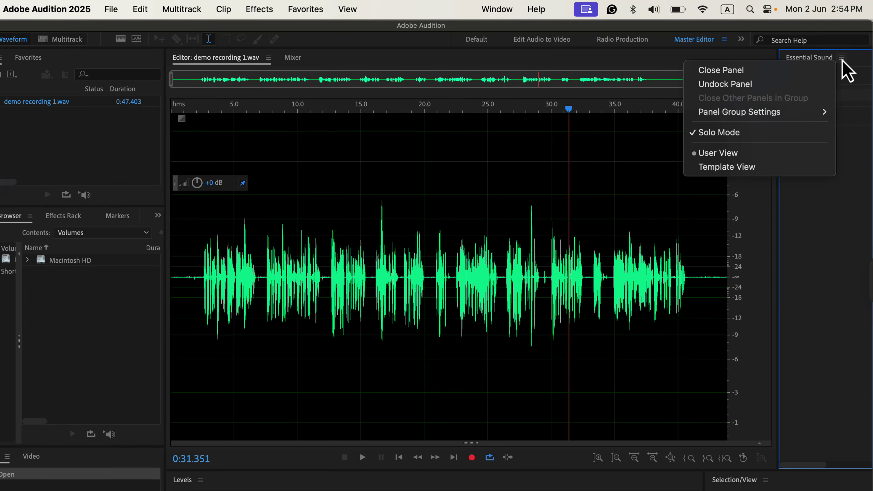
left_click(797, 69)
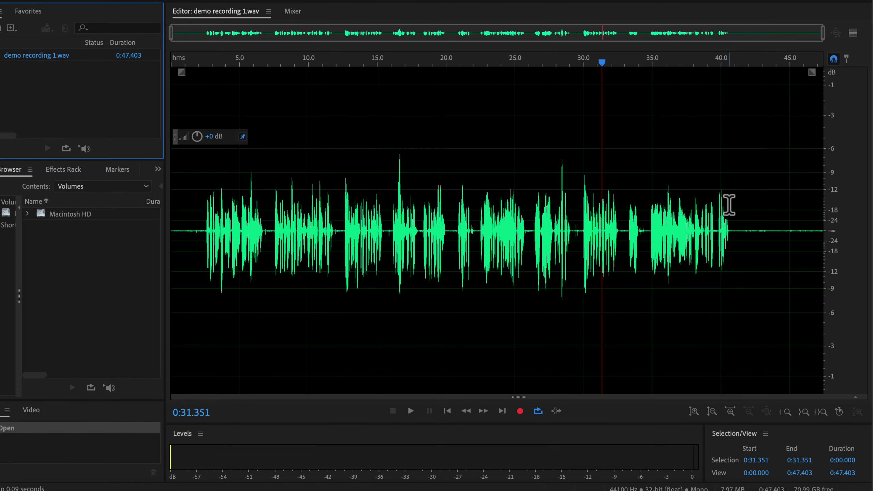
- Dock the Levels panel into the Editor panel group, and reset the Master Editor workspace to its saved layout
left_click(266, 435)
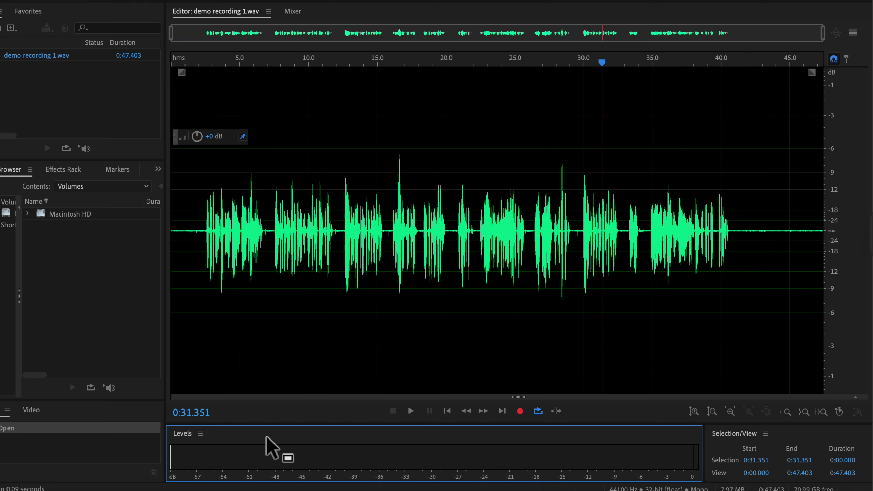
left_click_drag(265, 435, 338, 322)
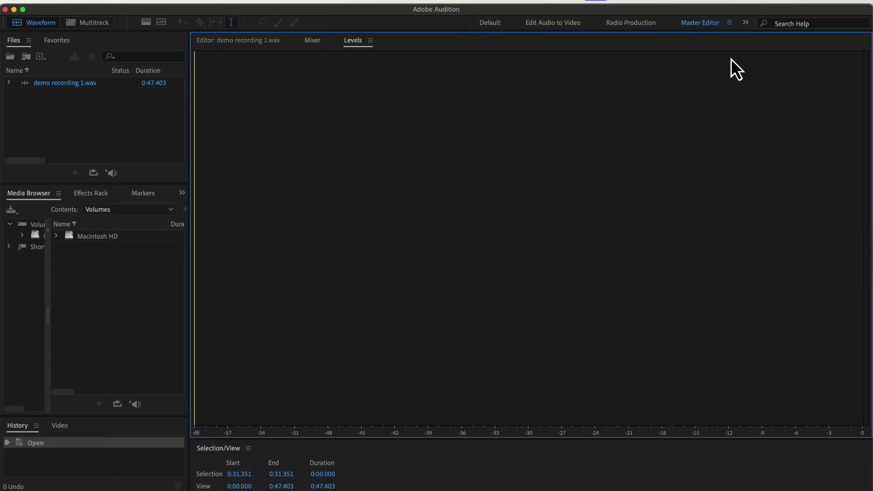
left_click(728, 24)
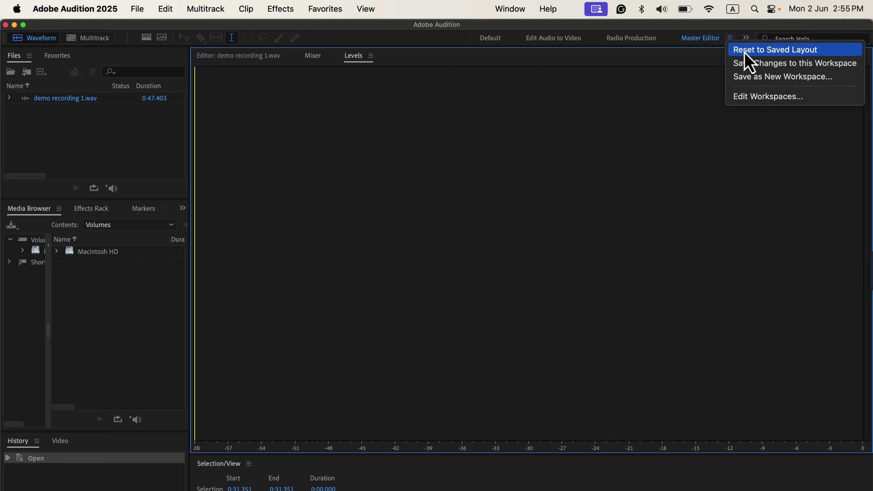
left_click(825, 49)
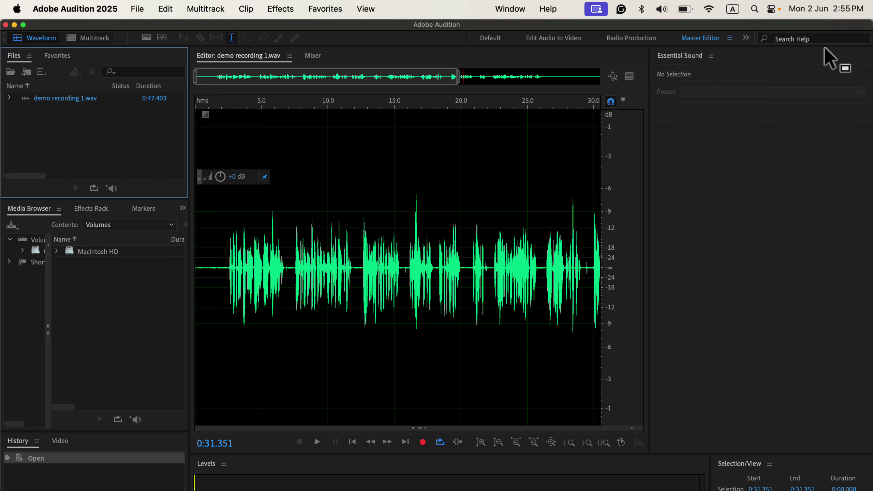
- Close the Essential Sound panel and save the changed layout to the Master Editor workspace
left_click(710, 56)
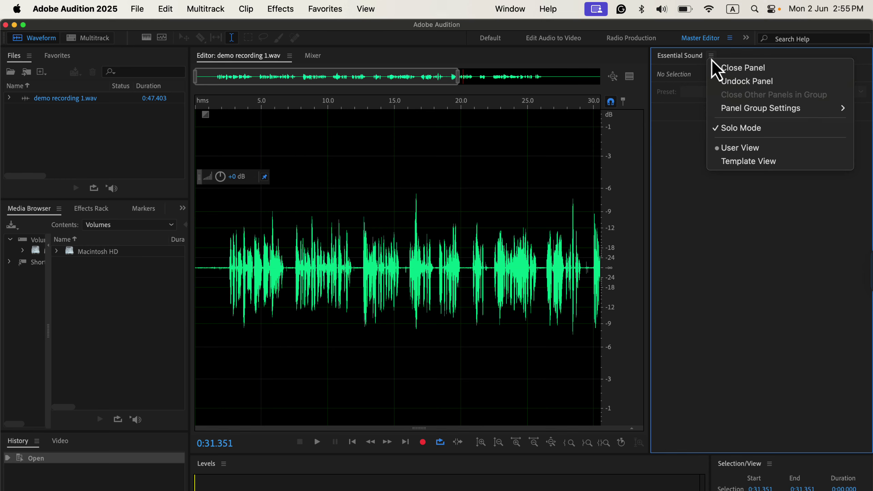
left_click(728, 68)
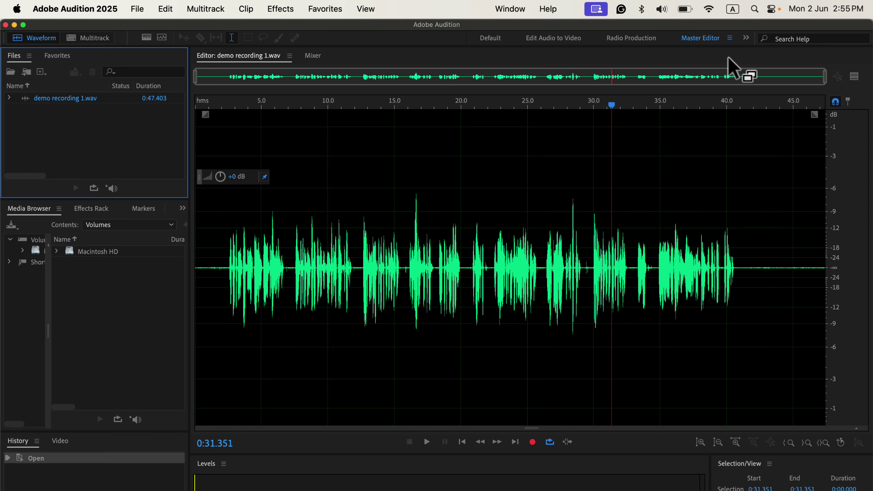
left_click(730, 43)
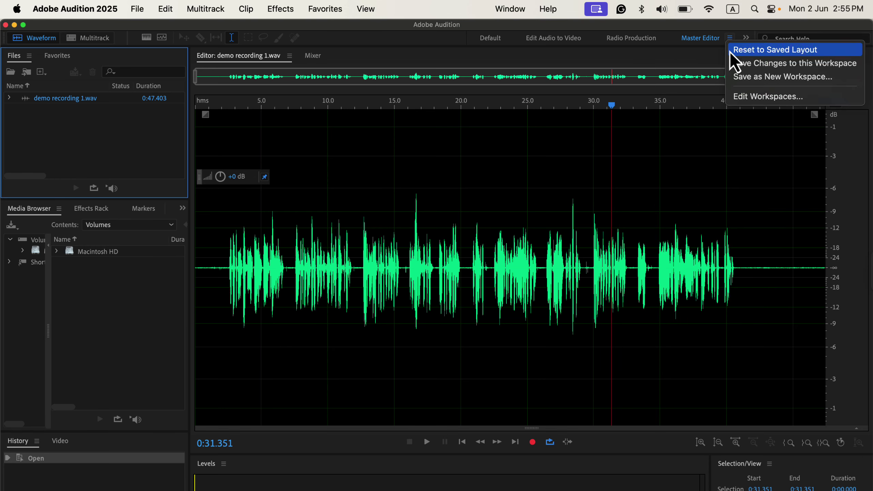
left_click(754, 69)
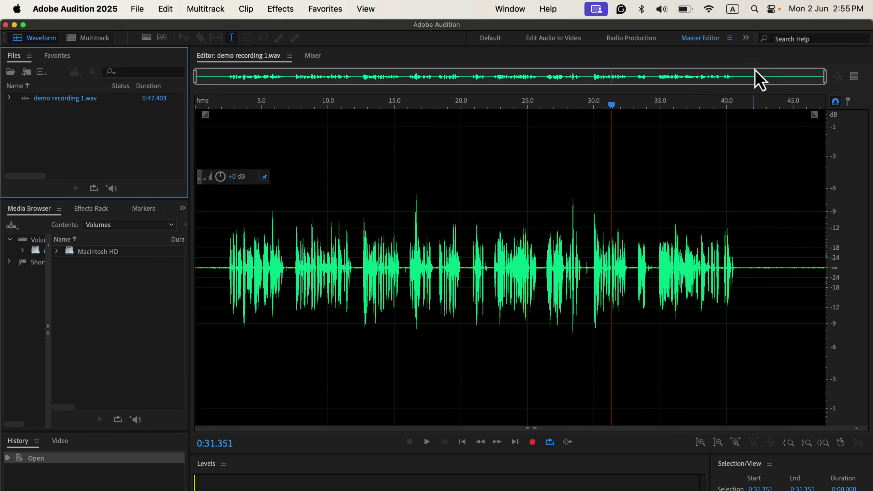
- Compare the Default workspace with the saved Master Editor workspace, ending in Master Editor
left_click(498, 41)
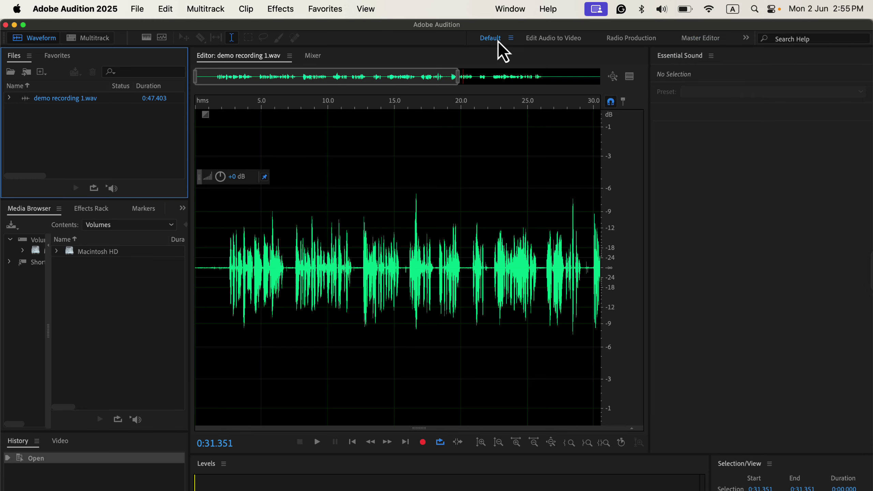
left_click(695, 37)
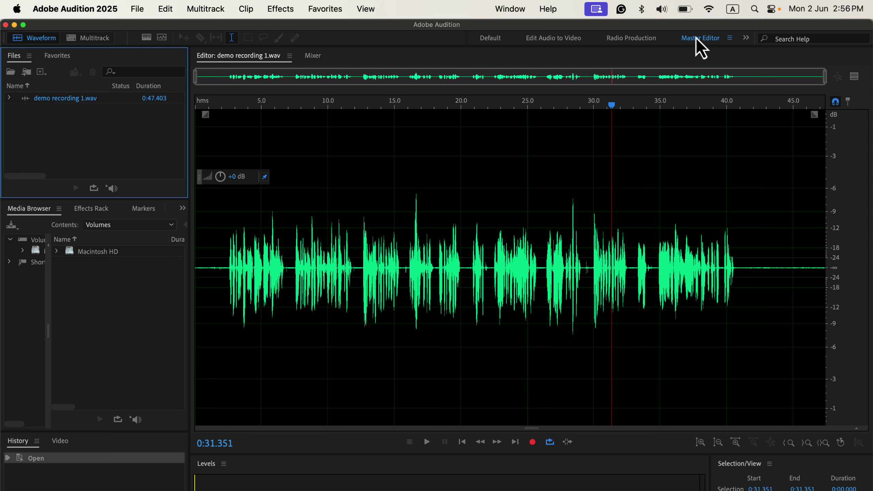
- Look through the Effects Rack, Markers and Properties panels, and return to the Media Browser
left_click(29, 213)
left_click(85, 213)
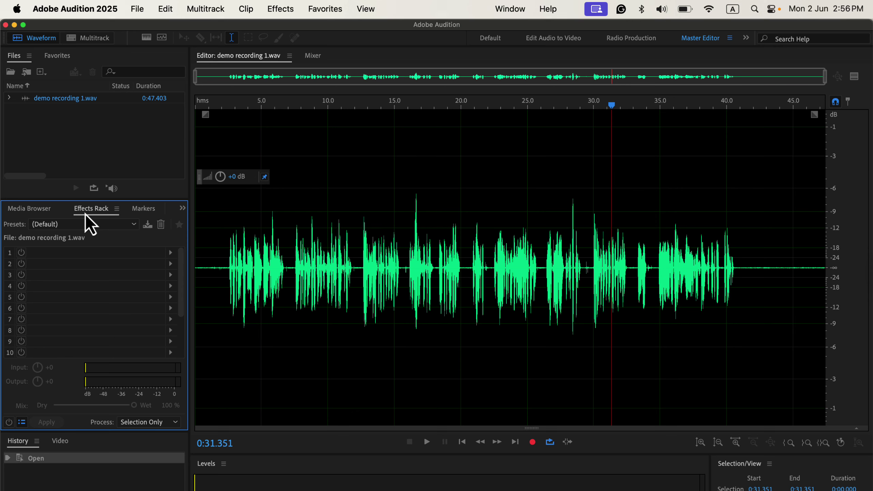
left_click(138, 210)
left_click(154, 212)
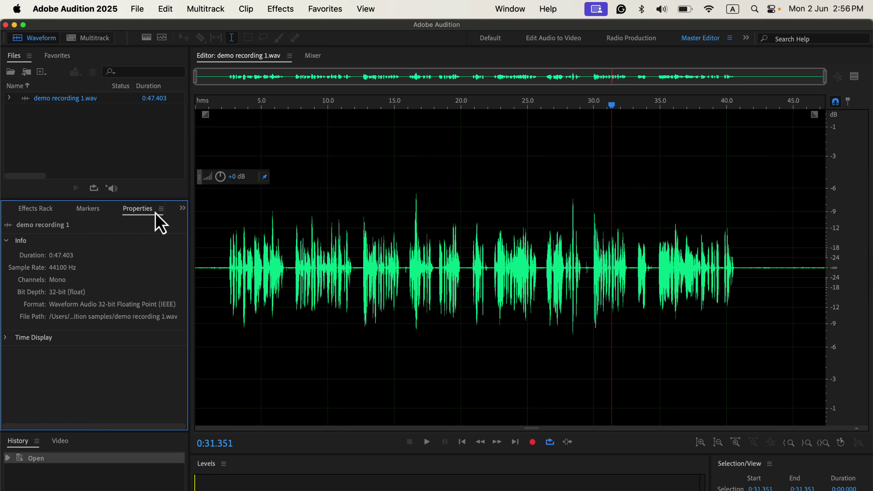
left_click(95, 213)
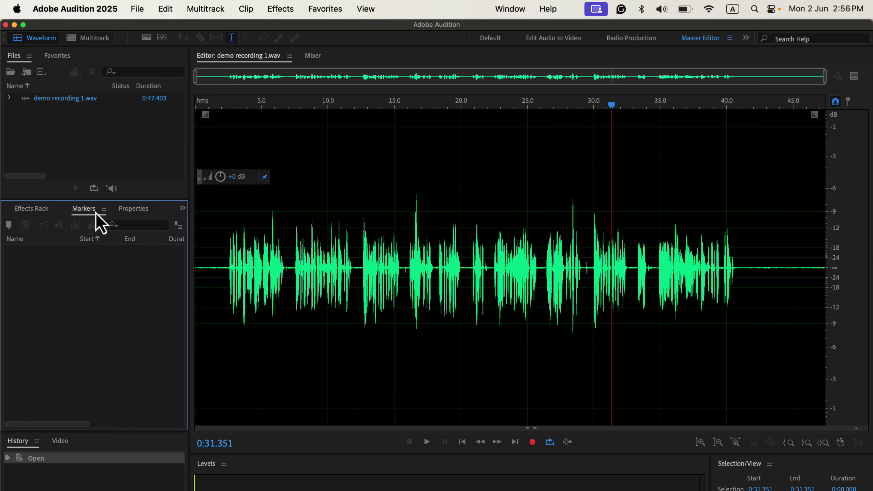
left_click(44, 213)
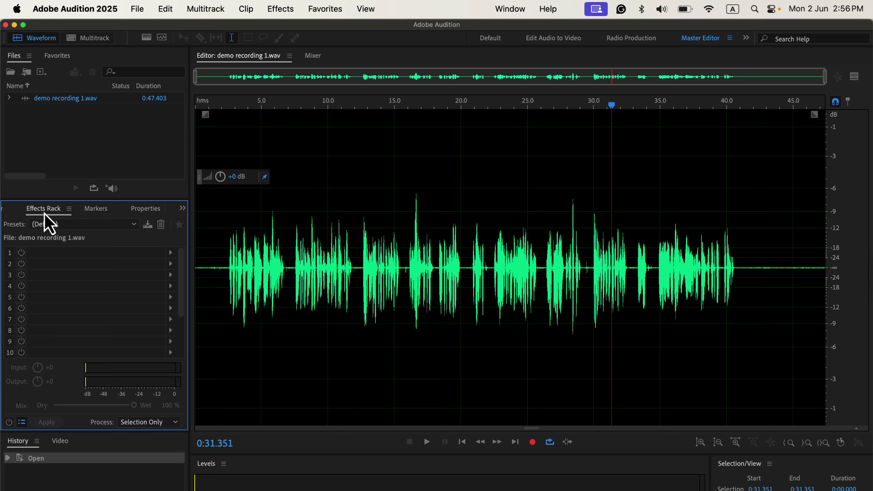
left_click(8, 213)
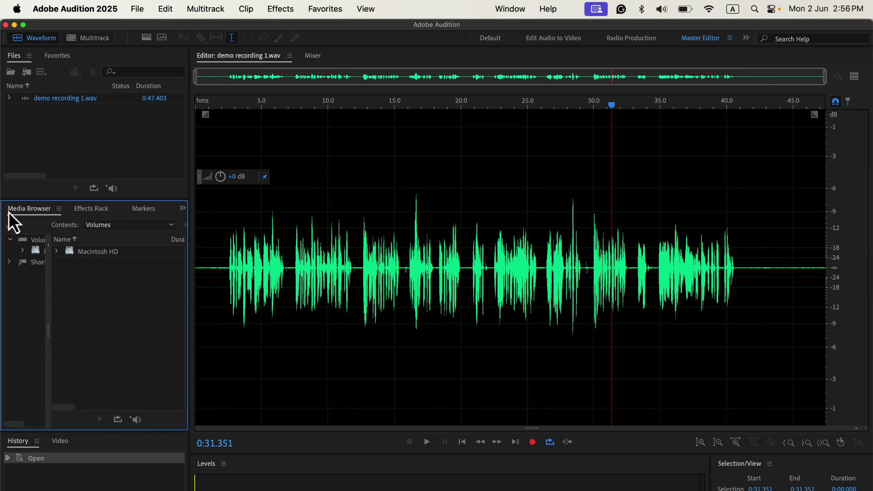
- View the Favorites panel and return to the Files panel
left_click(57, 56)
left_click(16, 56)
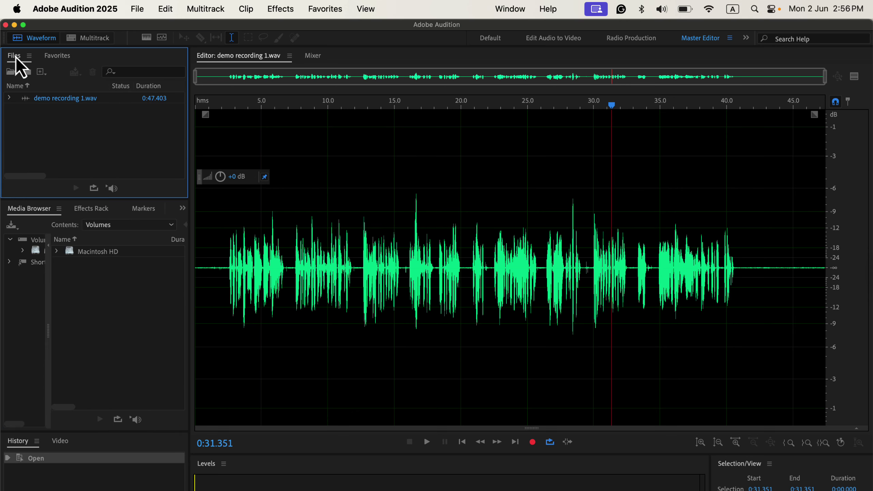
left_click(58, 56)
left_click(15, 59)
- Import Demo recording 2.wav from the Audition samples folder in Finder into the Files panel
key("super+Tab")
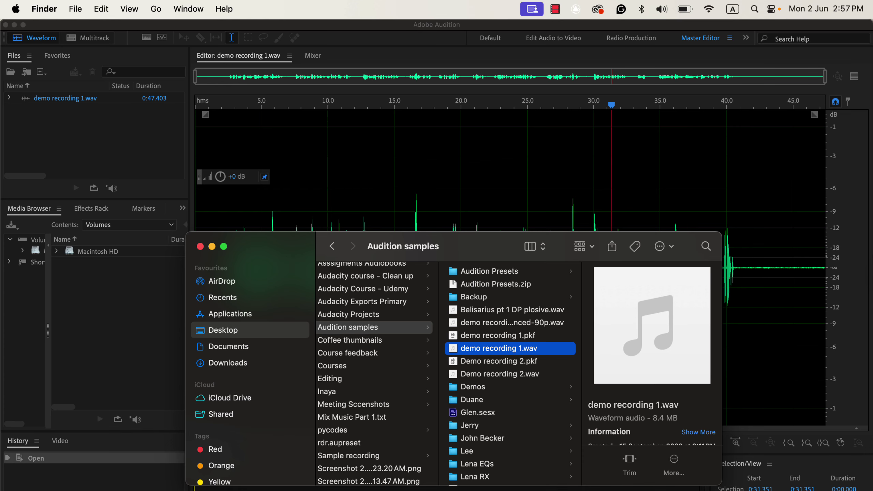
left_click(490, 375)
left_click_drag(490, 374, 128, 141)
left_click(128, 139)
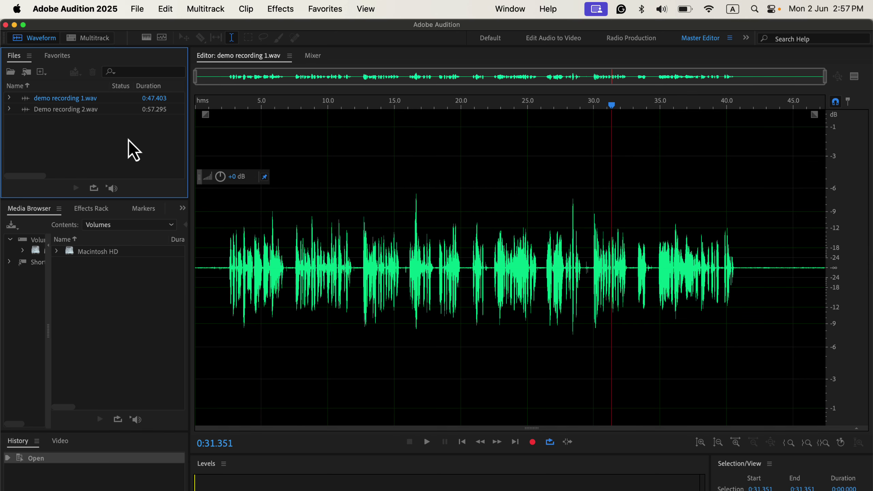
- Switch the editor between Demo recording 2.wav and demo recording 1.wav to view each waveform
left_click(76, 111)
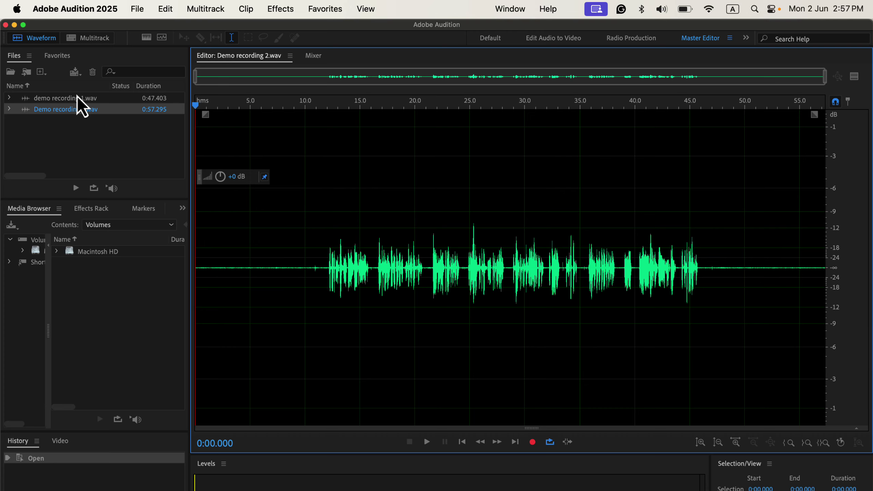
left_click(76, 100)
left_click(72, 111)
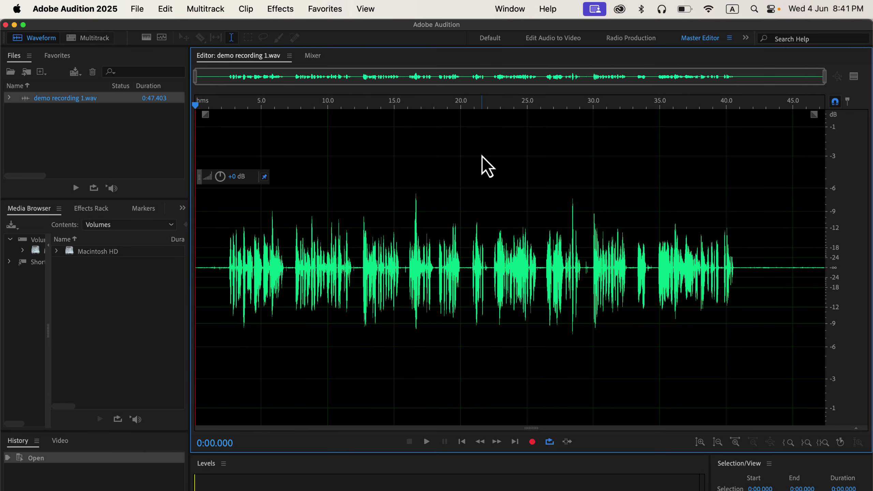
- Show the Essential Sound and Frequency Analysis panels in the Master Editor workspace
left_click(508, 9)
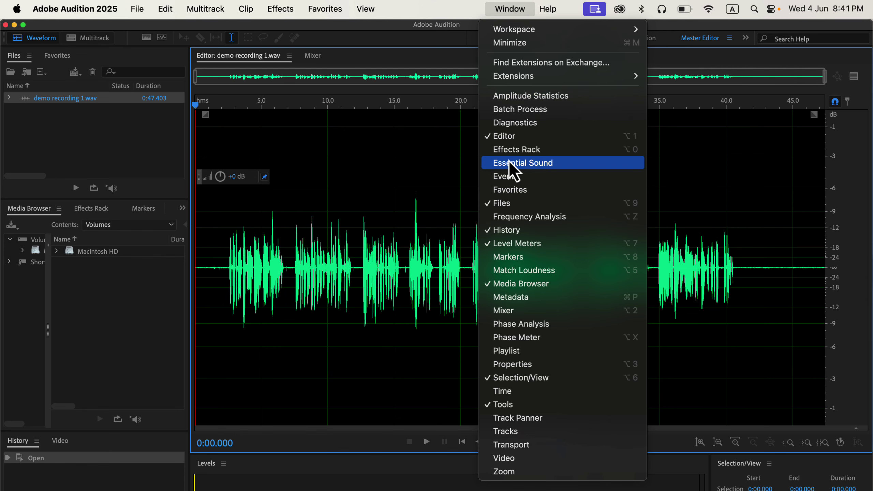
left_click(576, 161)
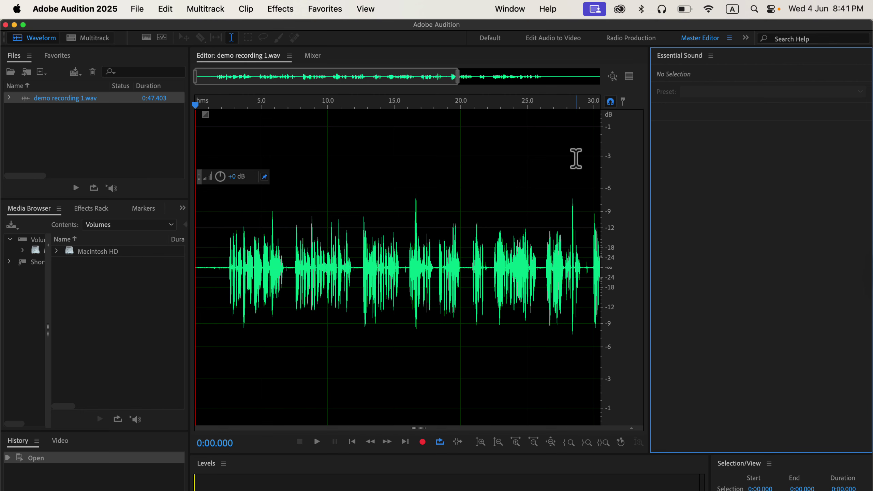
left_click(501, 17)
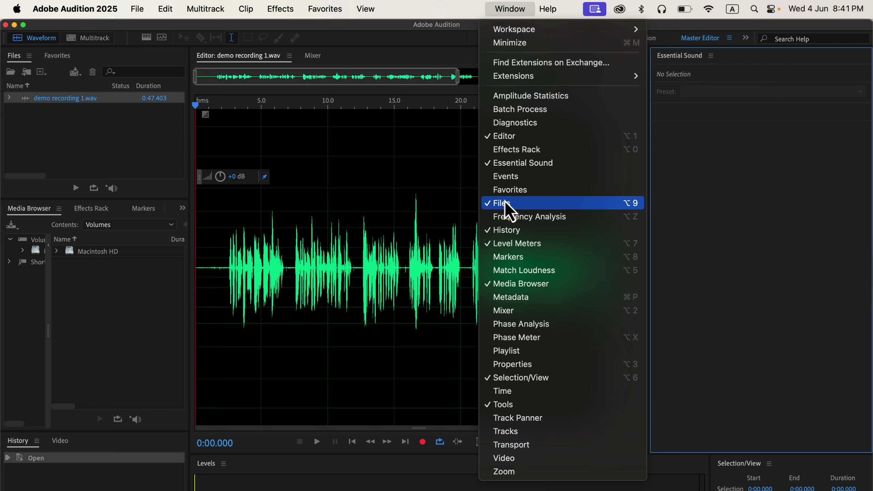
left_click(506, 216)
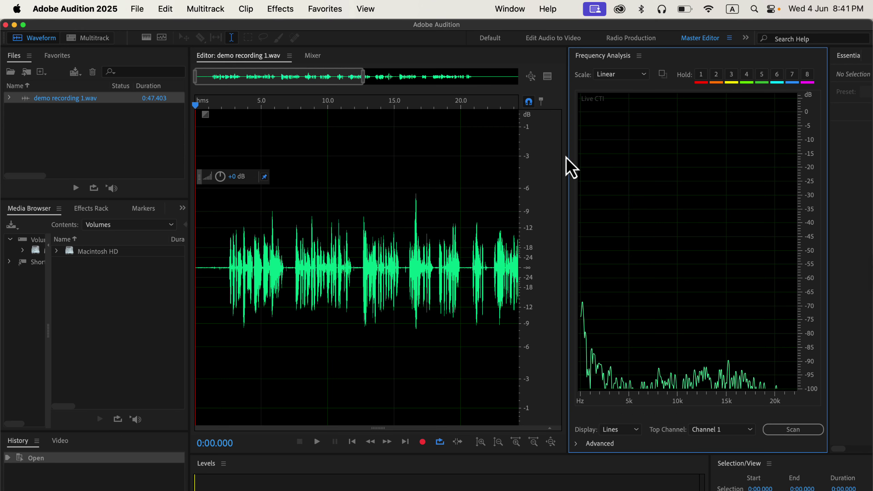
- Place the playhead at about 0:22.8 in the waveform, and narrow the Editor and Frequency Analysis panels to widen Essential Sound
left_click(498, 165)
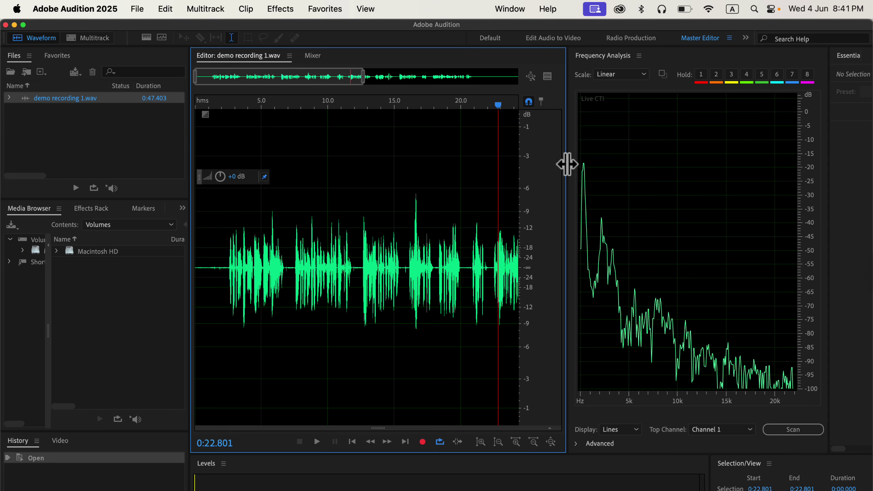
left_click_drag(567, 165, 482, 172)
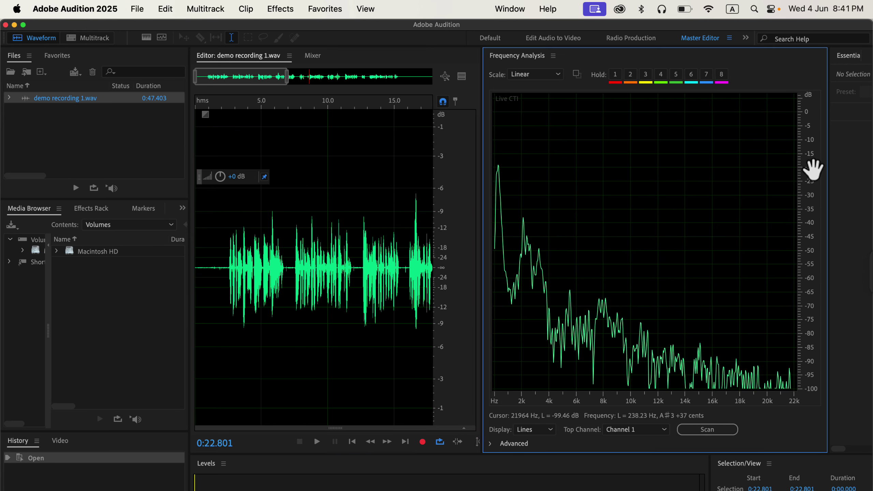
left_click_drag(828, 171, 682, 185)
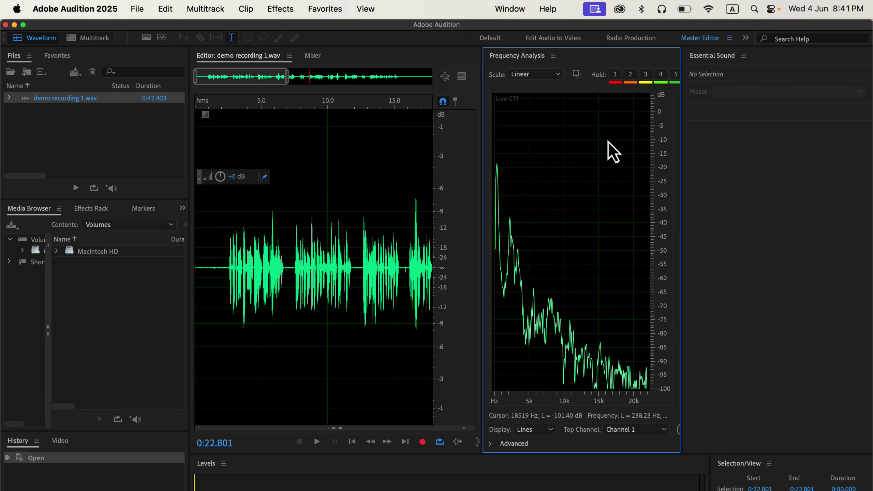
- Show the Match Loudness panel in the Master Editor workspace
left_click(512, 10)
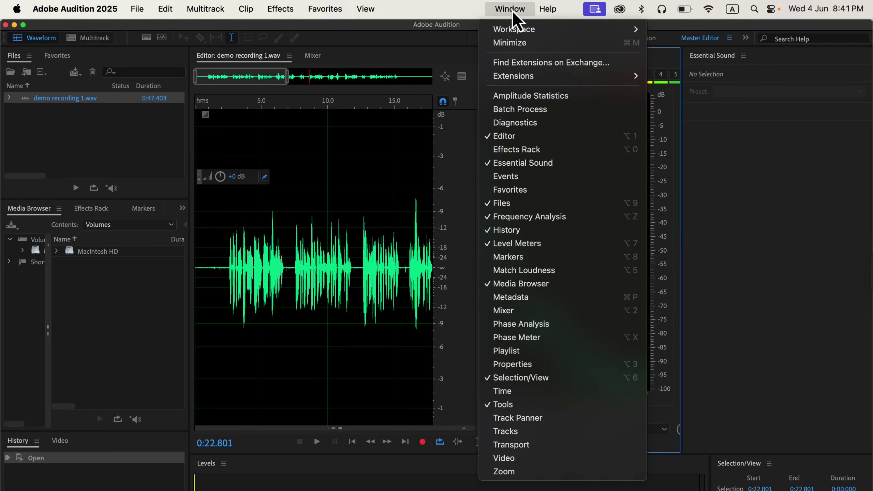
left_click(514, 270)
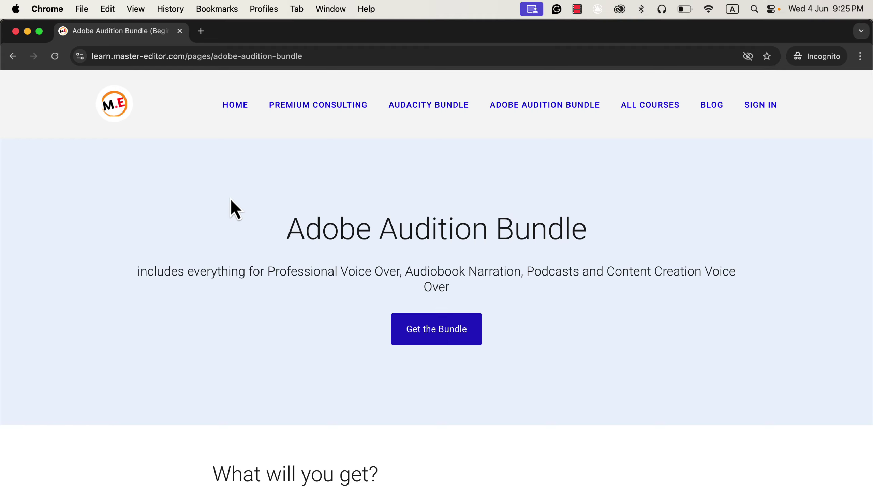
- Switch to Chrome and examine the Adobe Audition Bundle page for its included items, testimonials and access instructions
scroll(231, 199, "down", 6)
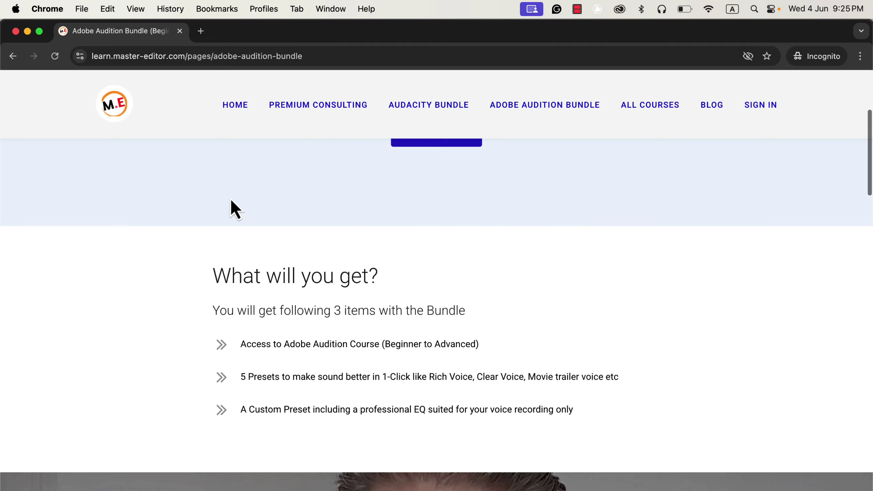
scroll(230, 201, "down", 3)
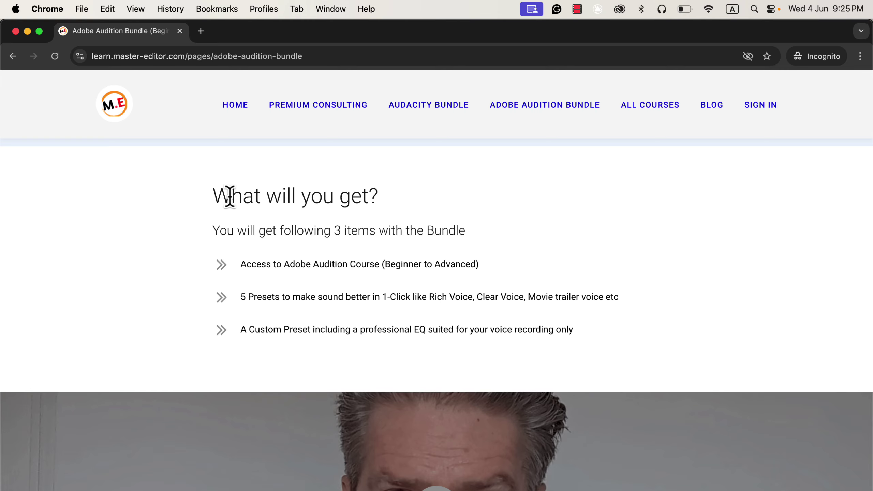
scroll(229, 196, "down", 5)
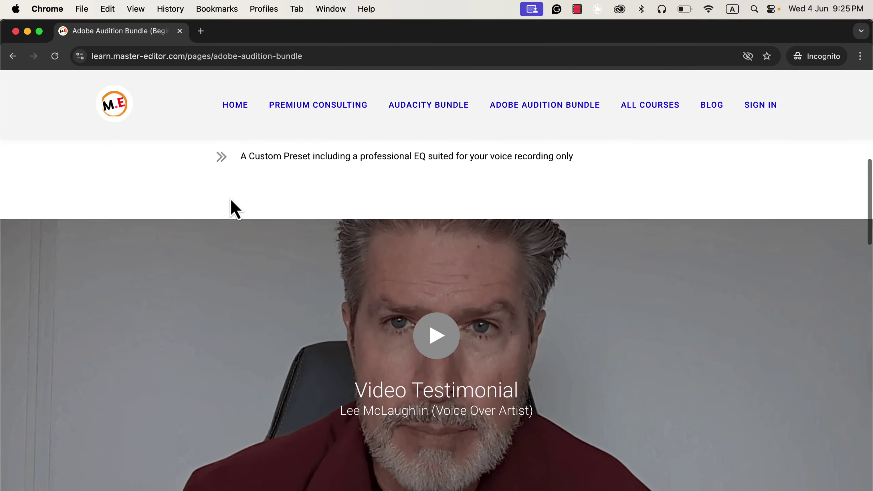
scroll(231, 200, "down", 3)
scroll(231, 198, "down", 6)
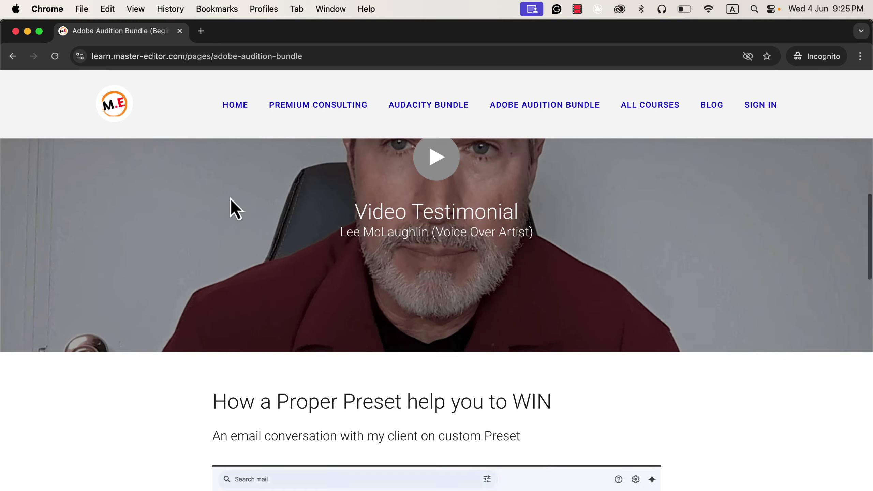
scroll(230, 198, "down", 2)
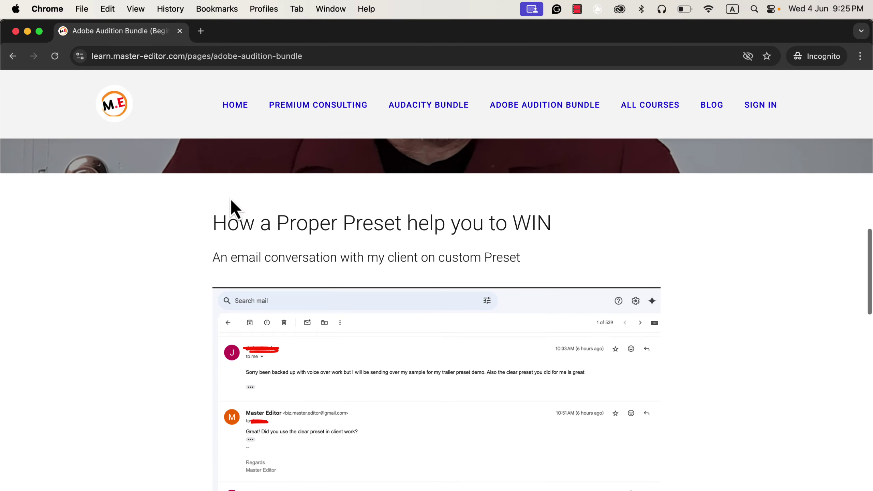
scroll(178, 258, "down", 12)
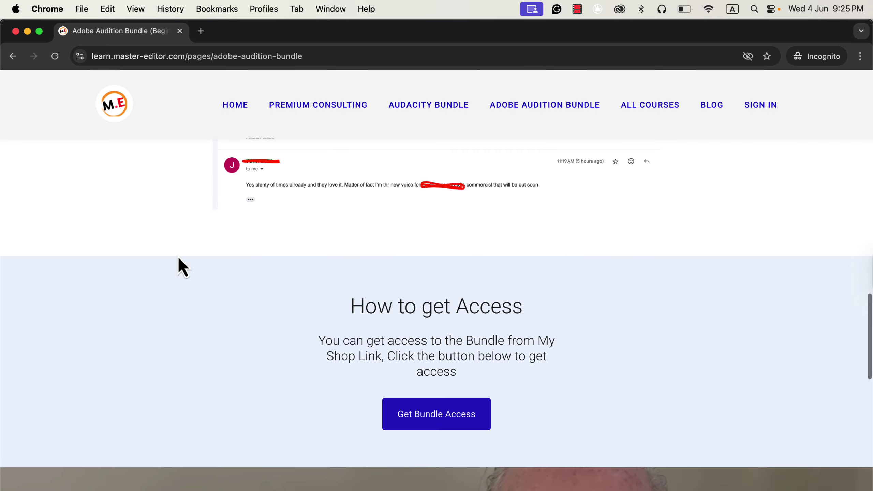
scroll(177, 256, "down", 5)
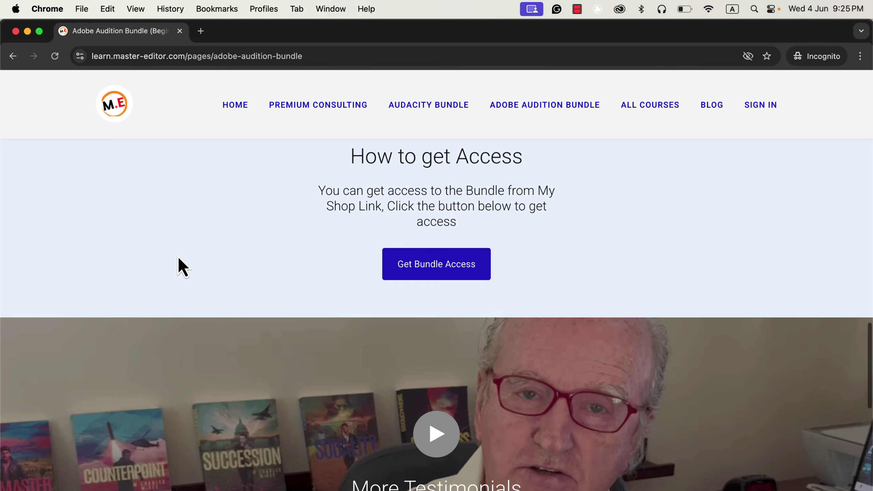
- Open the Adobe Audition Bundle (Beginner to Advanced) product page in the shop and add one bundle to the cart
left_click(408, 274)
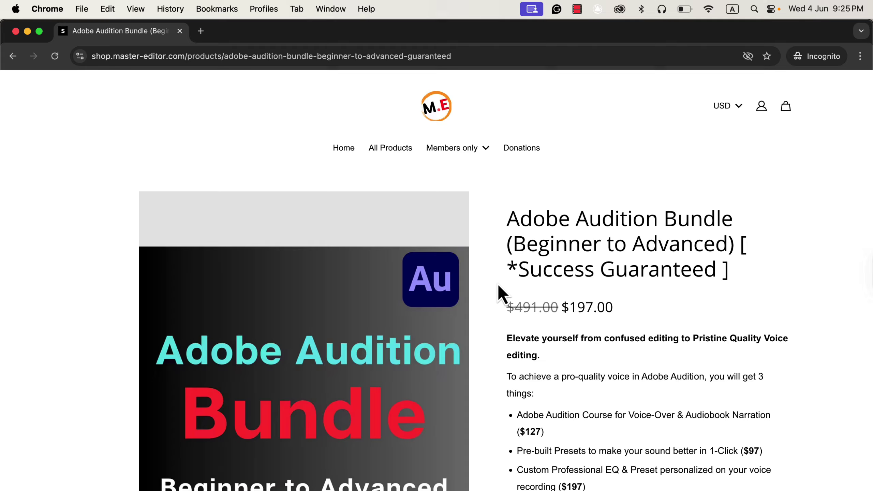
scroll(498, 284, "down", 3)
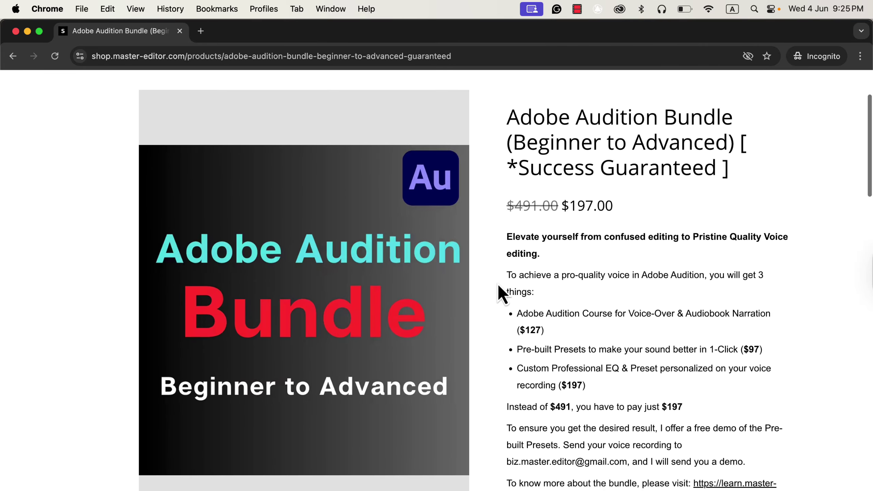
scroll(498, 284, "down", 7)
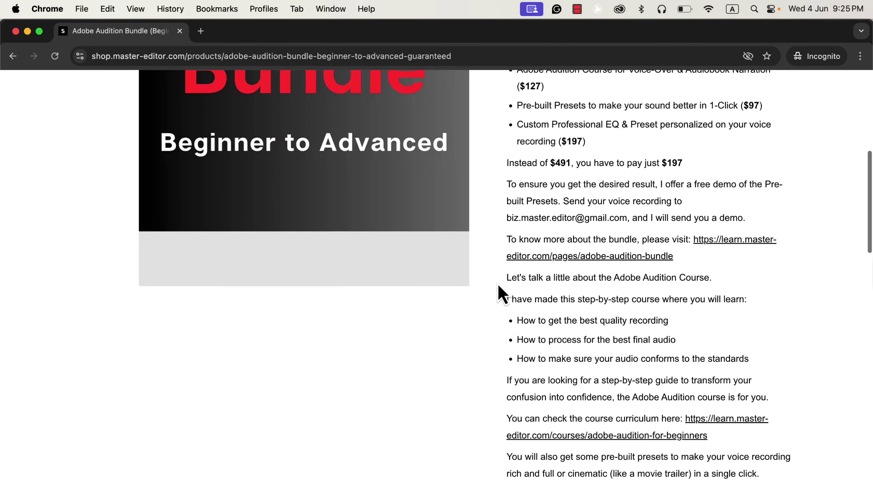
scroll(497, 284, "down", 3)
scroll(498, 284, "down", 3)
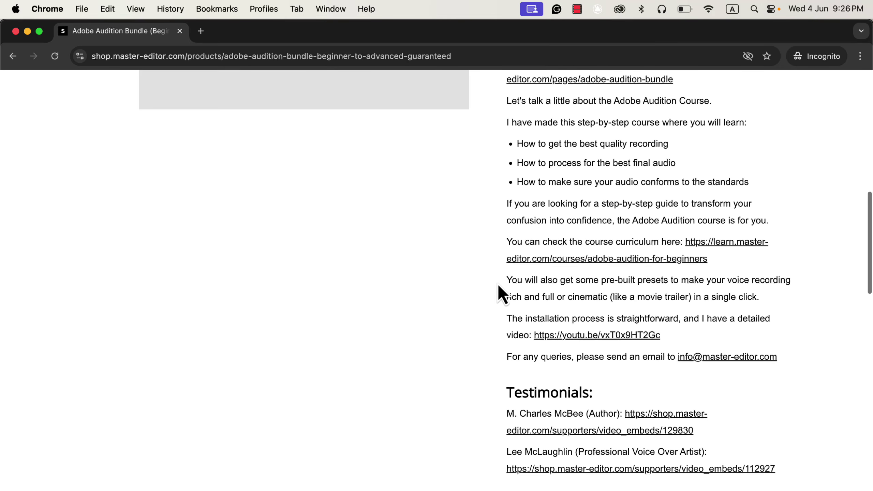
scroll(497, 284, "down", 1)
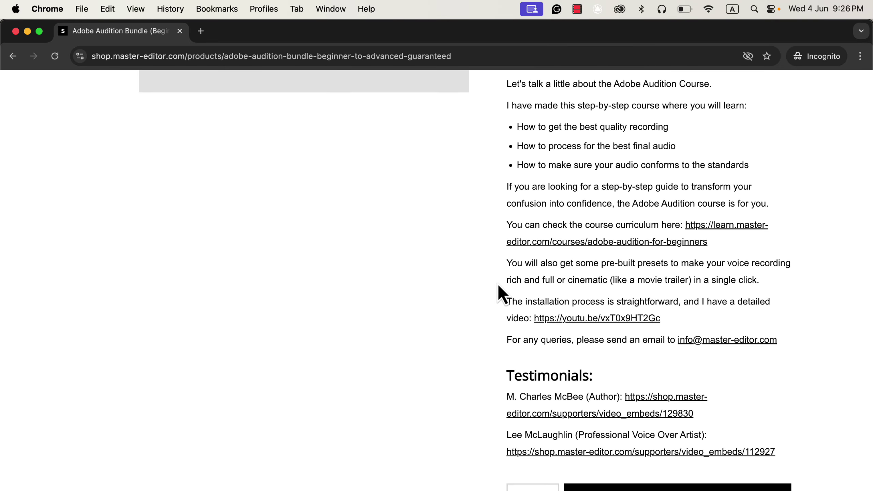
scroll(498, 284, "down", 2)
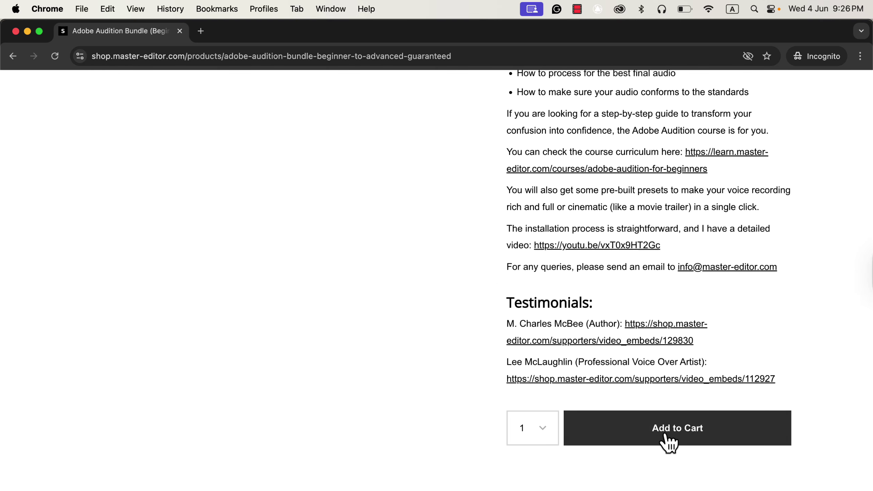
left_click(666, 435)
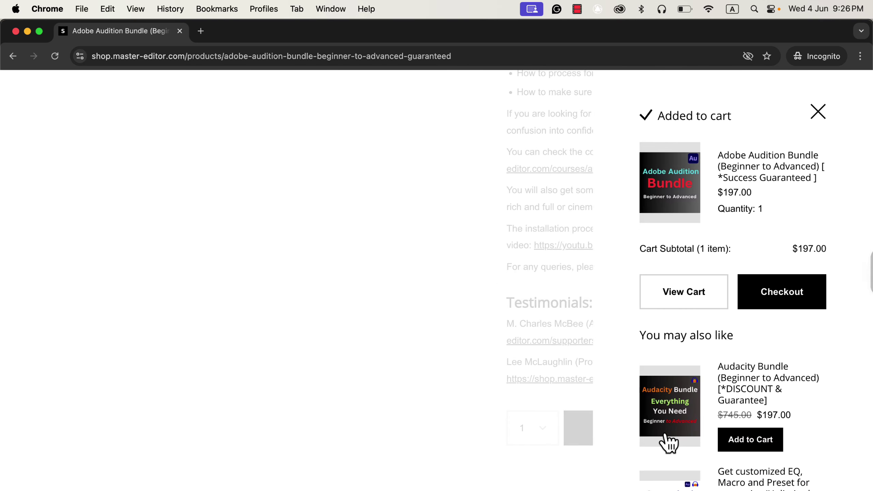